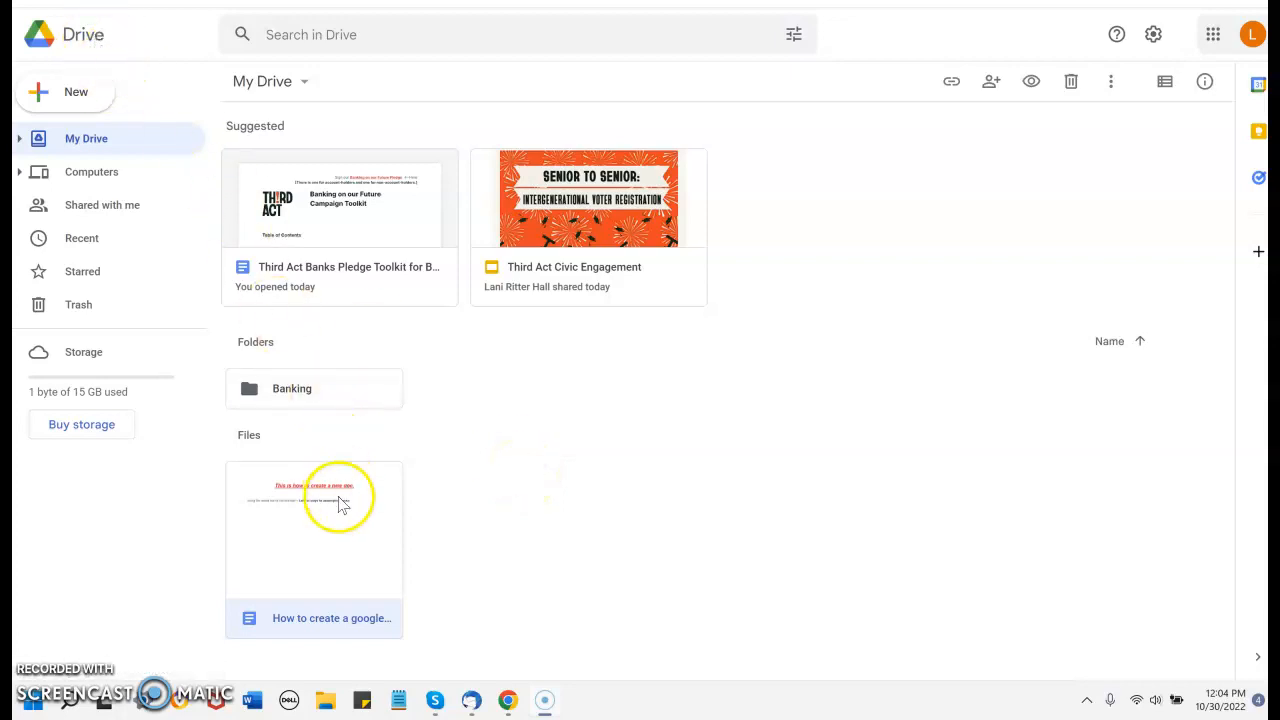
Open the document "How to create a google doc" from My Drive
click(318, 622)
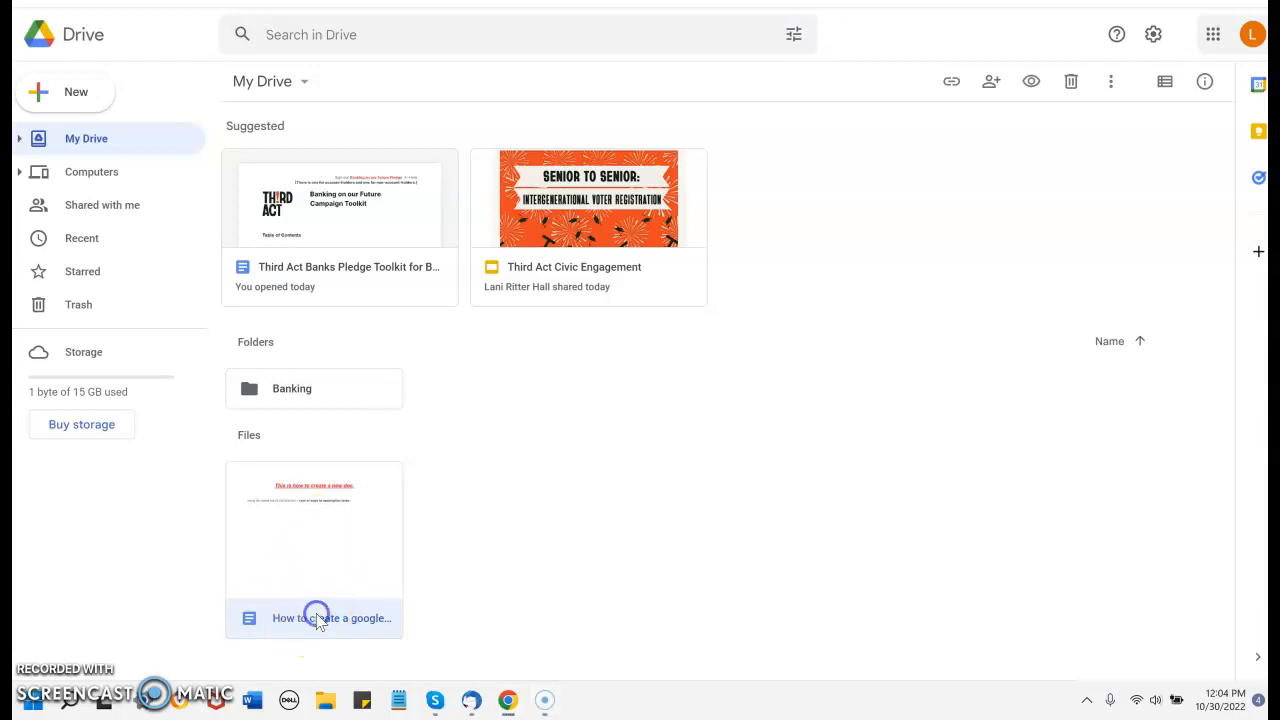
double_click(318, 622)
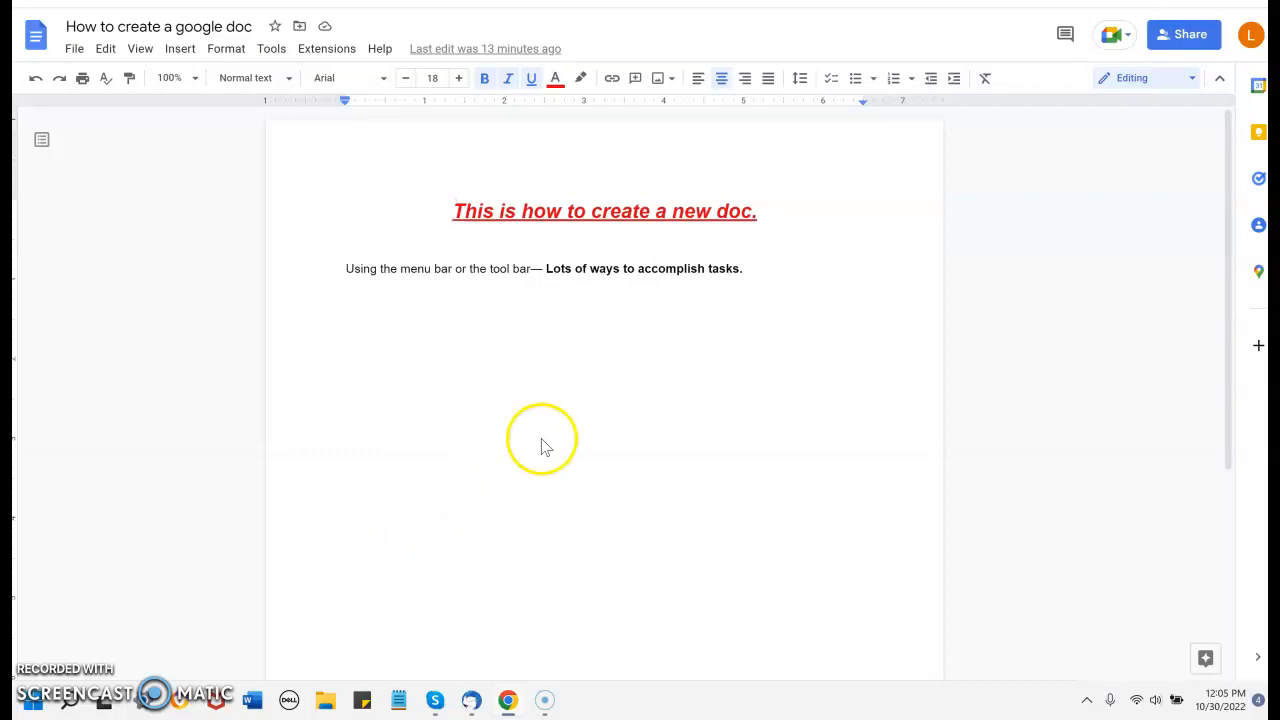
Add the comment "There are. And lots of times it's confusing for newbies." to the text "Lots of ways to accomplish tasks"
drag(739, 271, 549, 273)
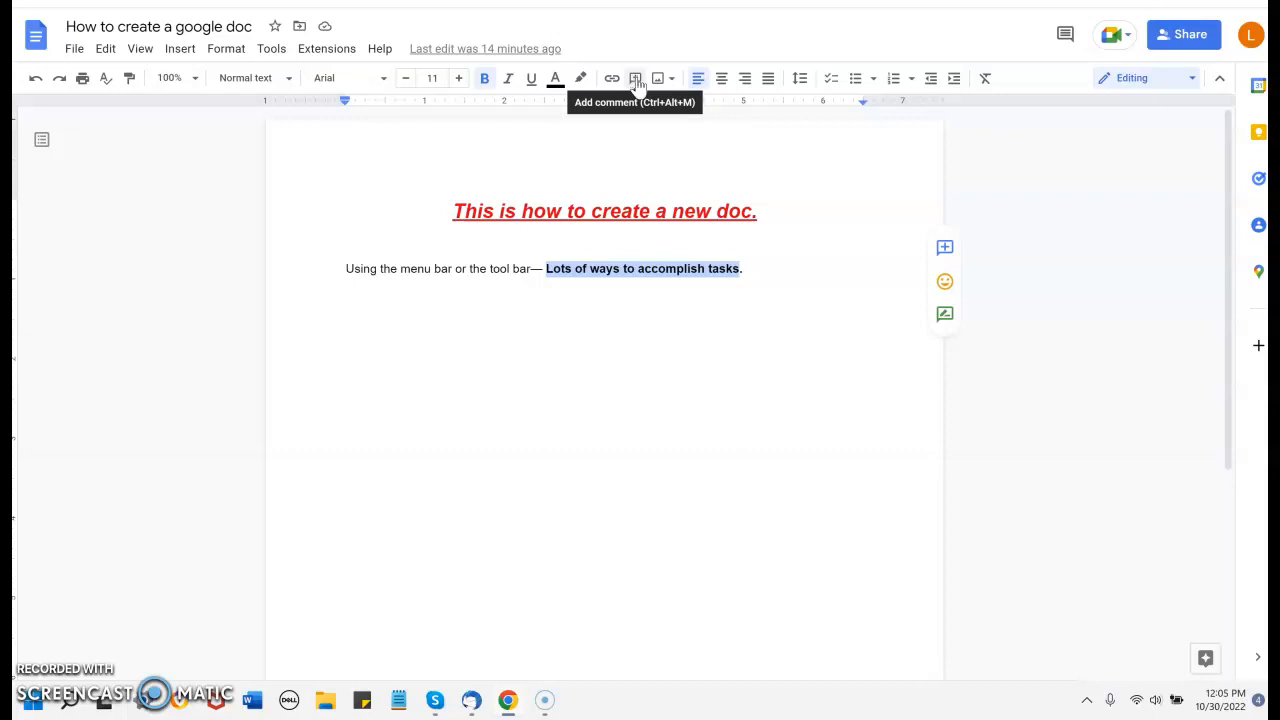
click(945, 248)
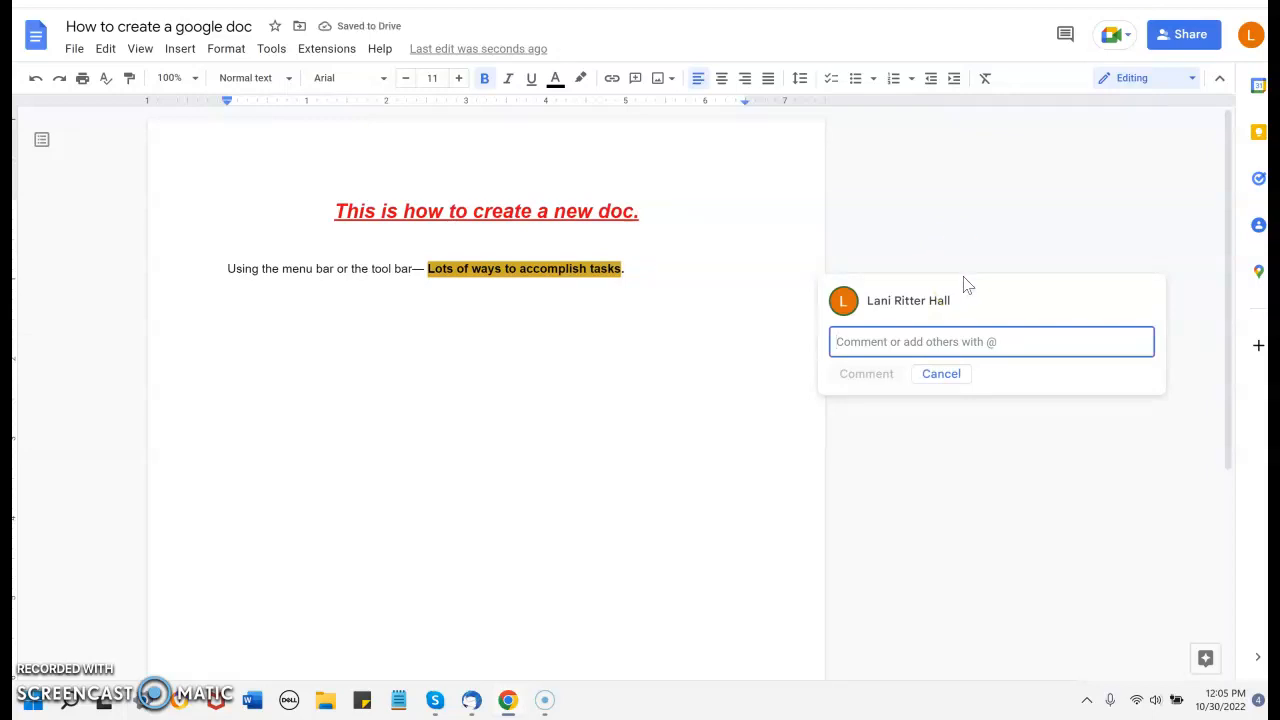
text(There are. And )
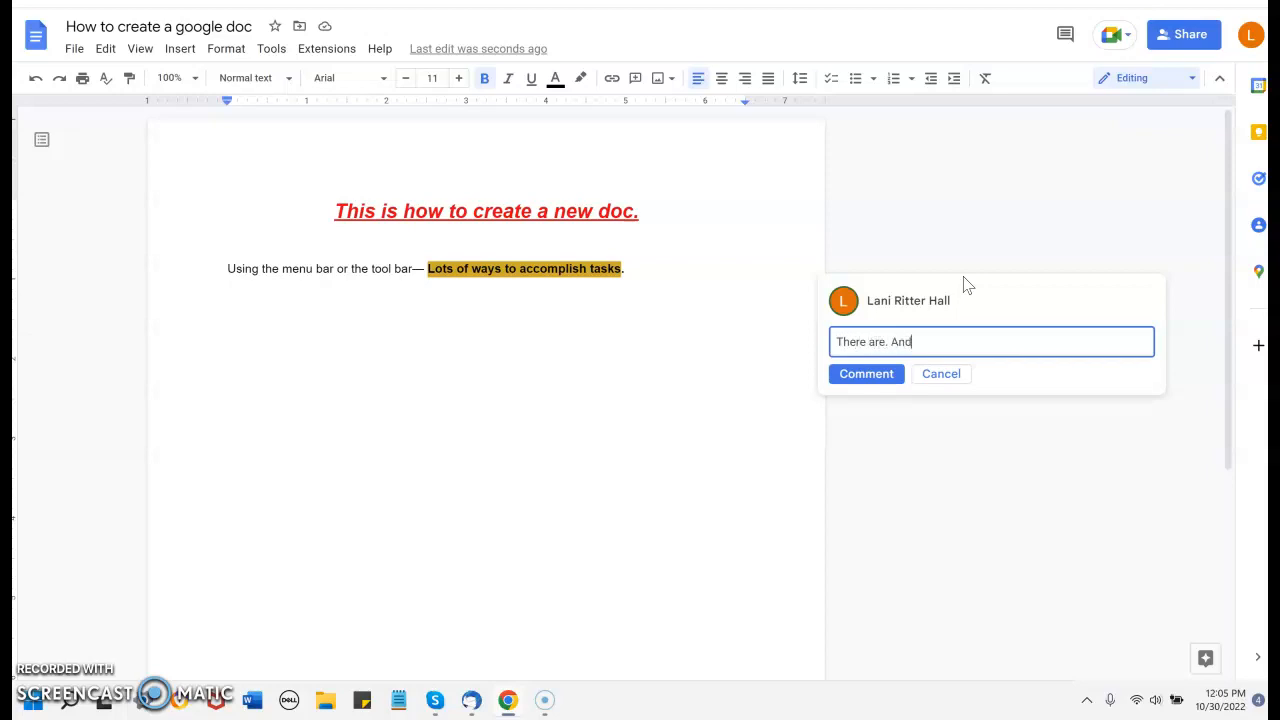
text(lots of times it's confusing f)
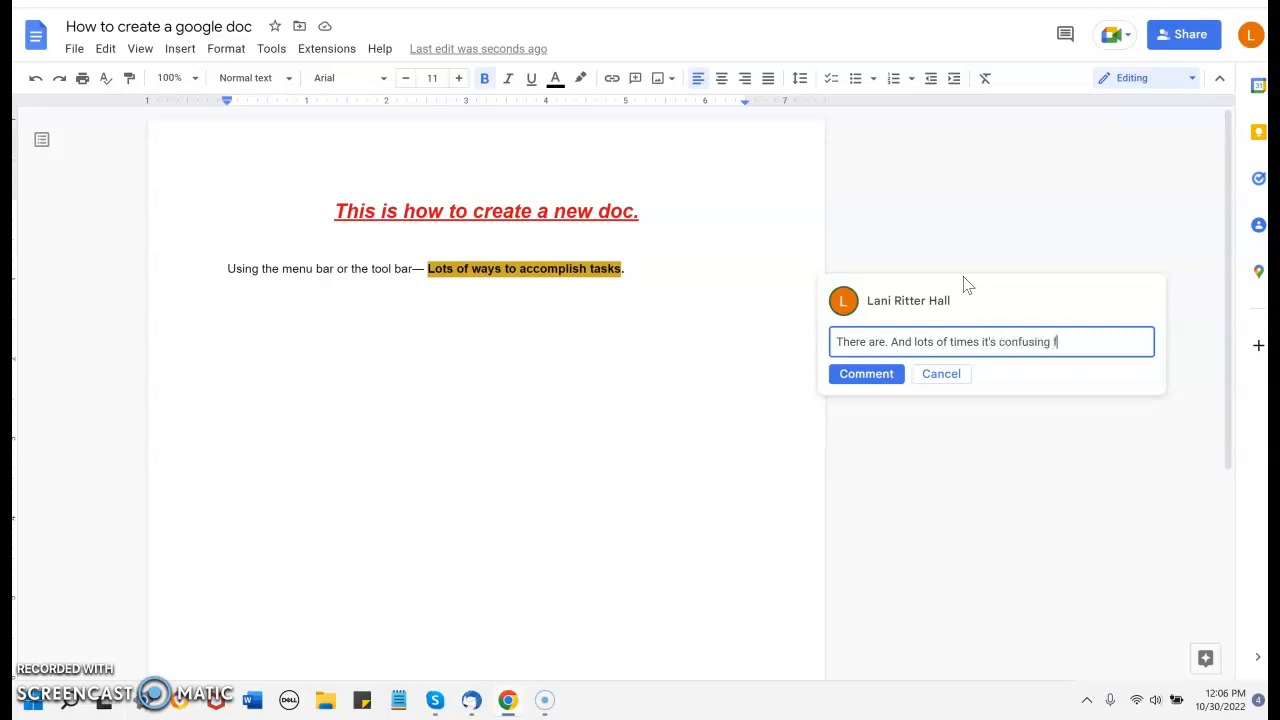
text(or newbies.)
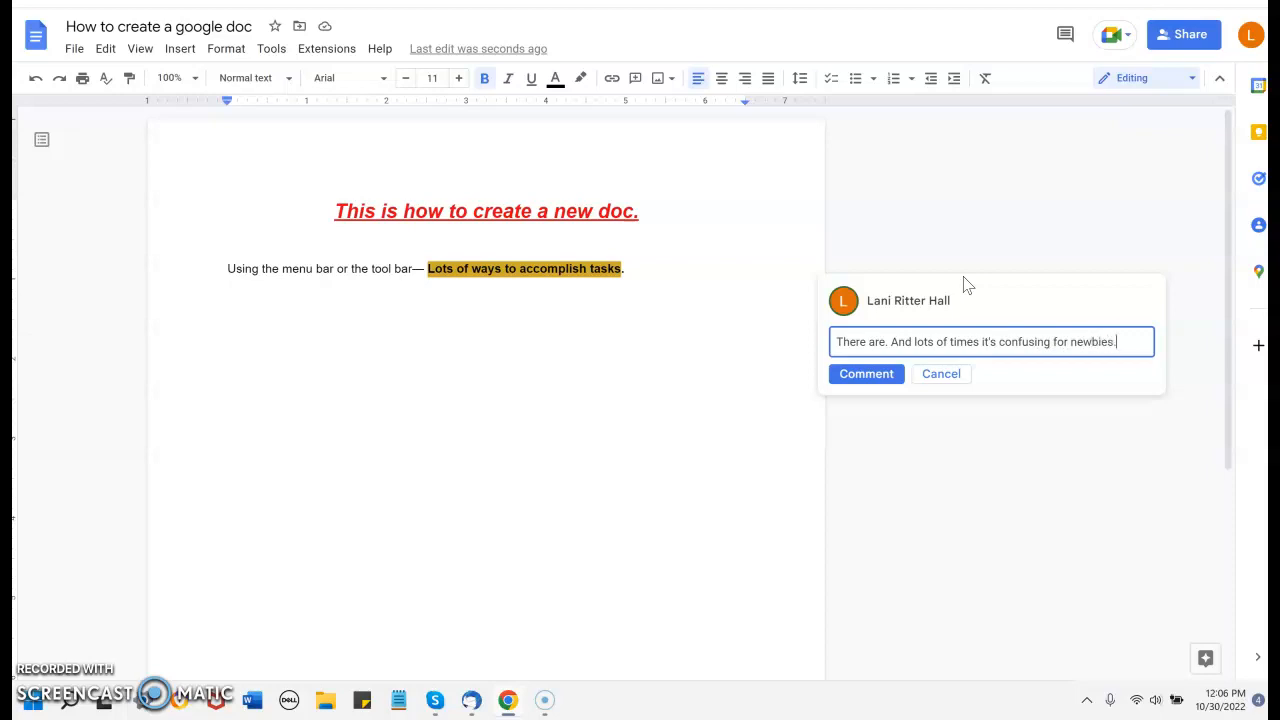
click(861, 378)
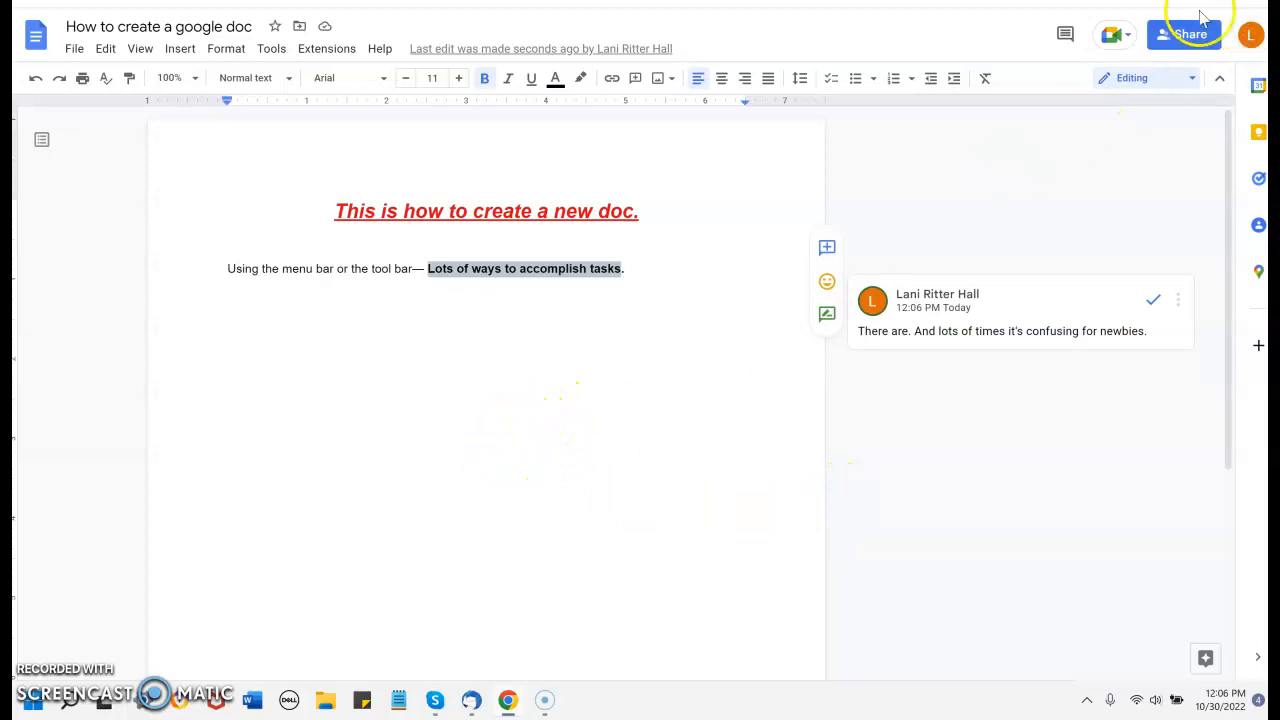
View the new comment in the document's comment history, and close the history again
click(1066, 40)
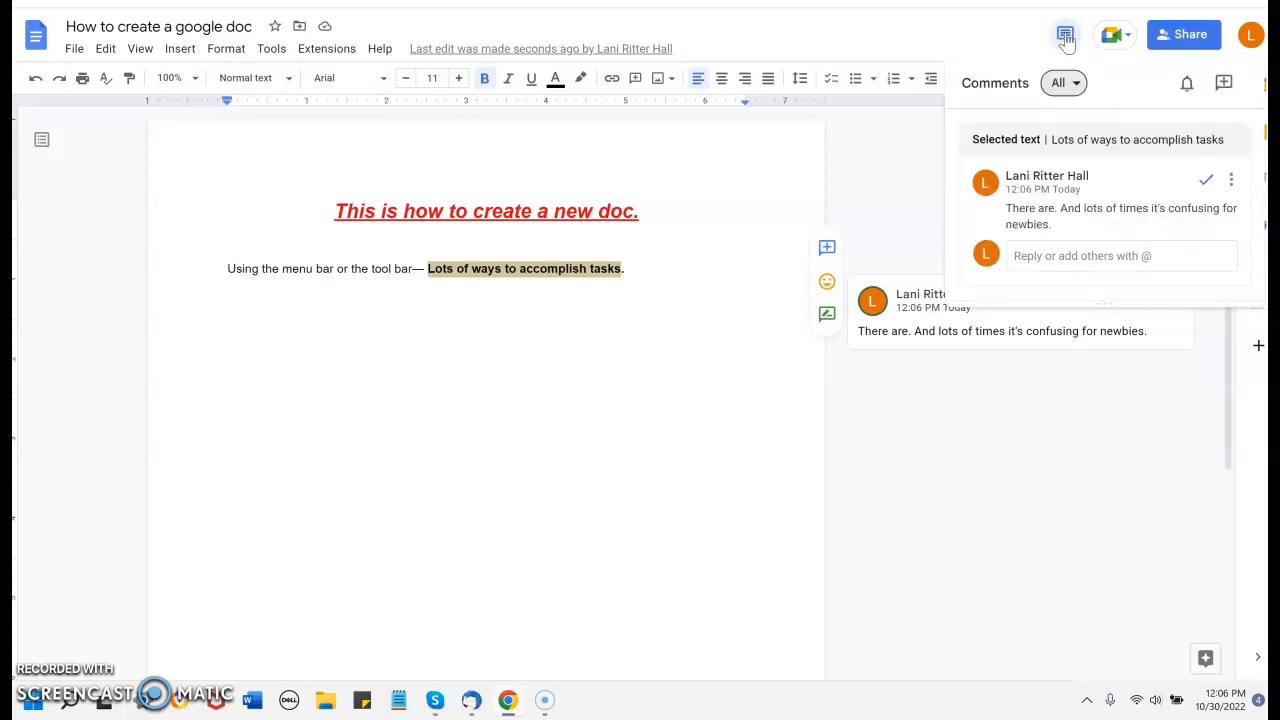
click(1056, 190)
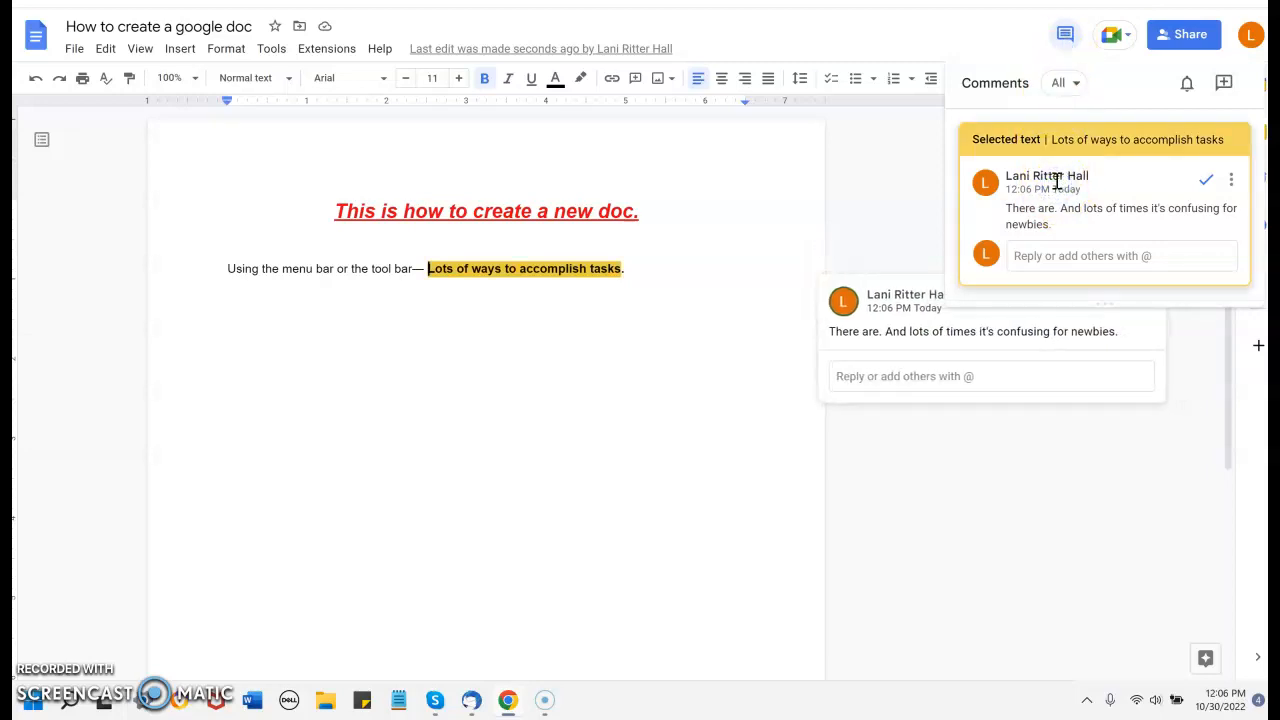
click(877, 192)
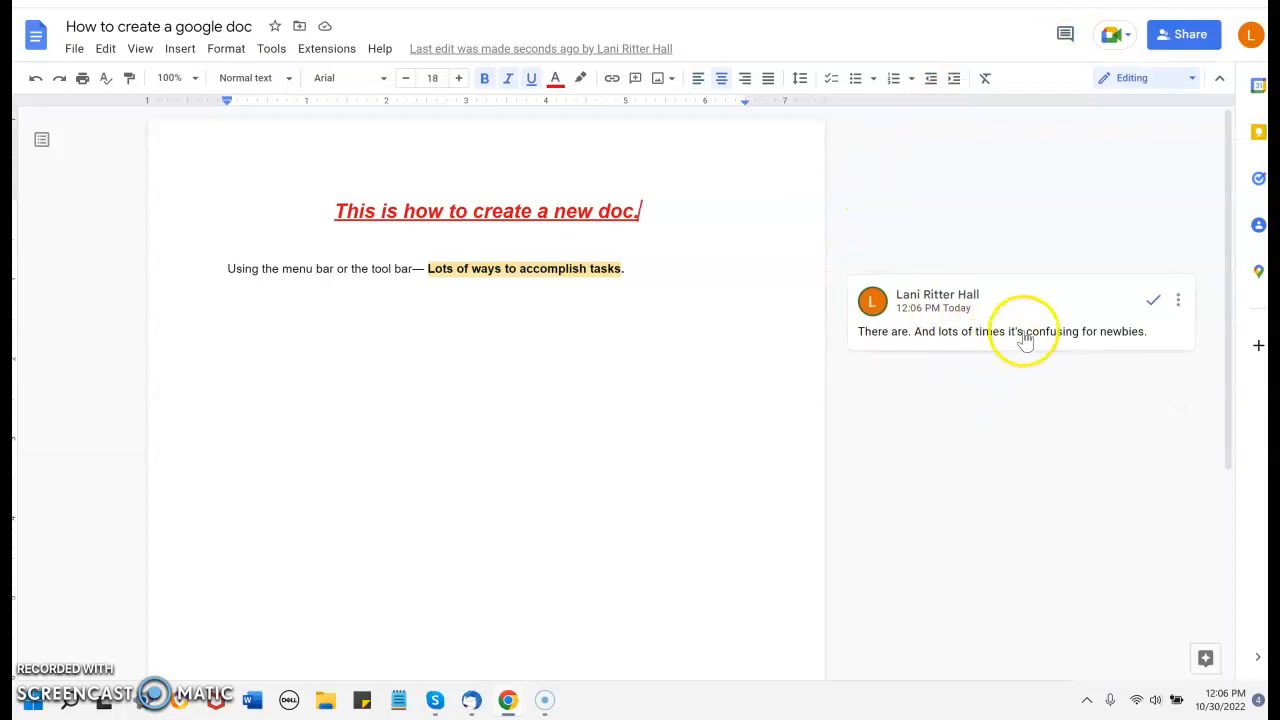
Reply to the comment on "Lots of ways to accomplish tasks" with "This is powerful way to collaborate"
click(1063, 330)
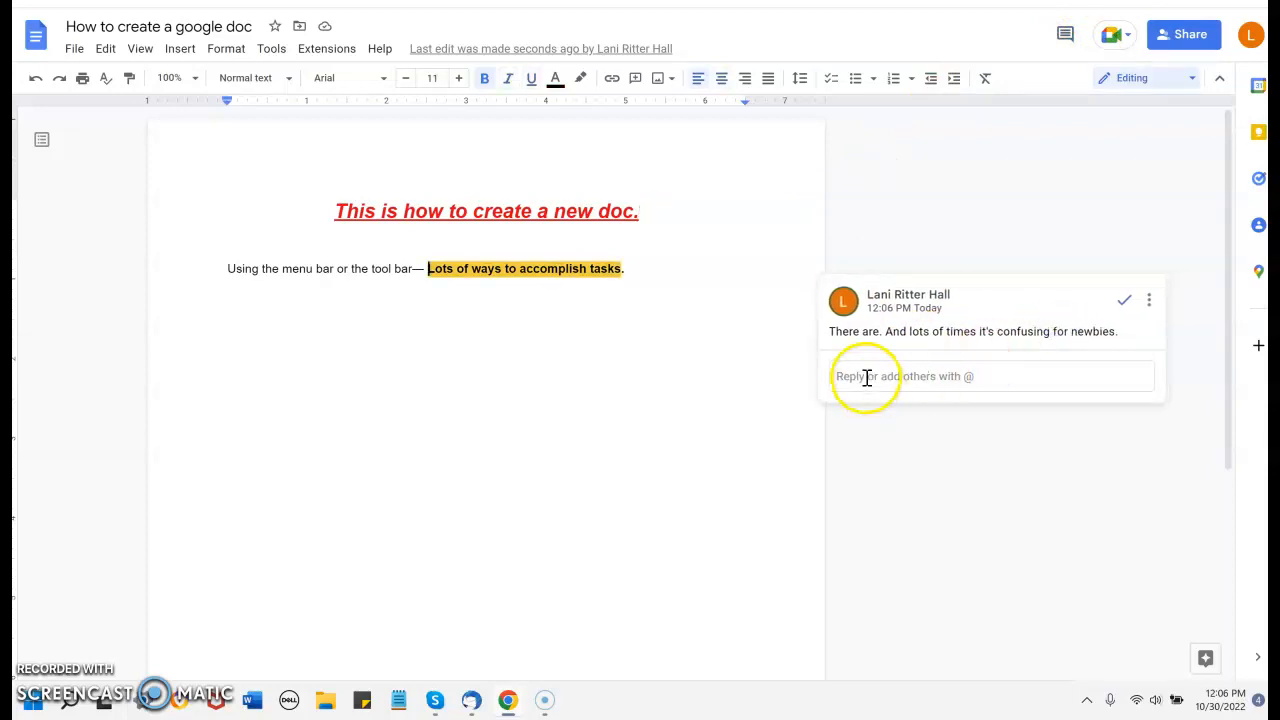
click(867, 374)
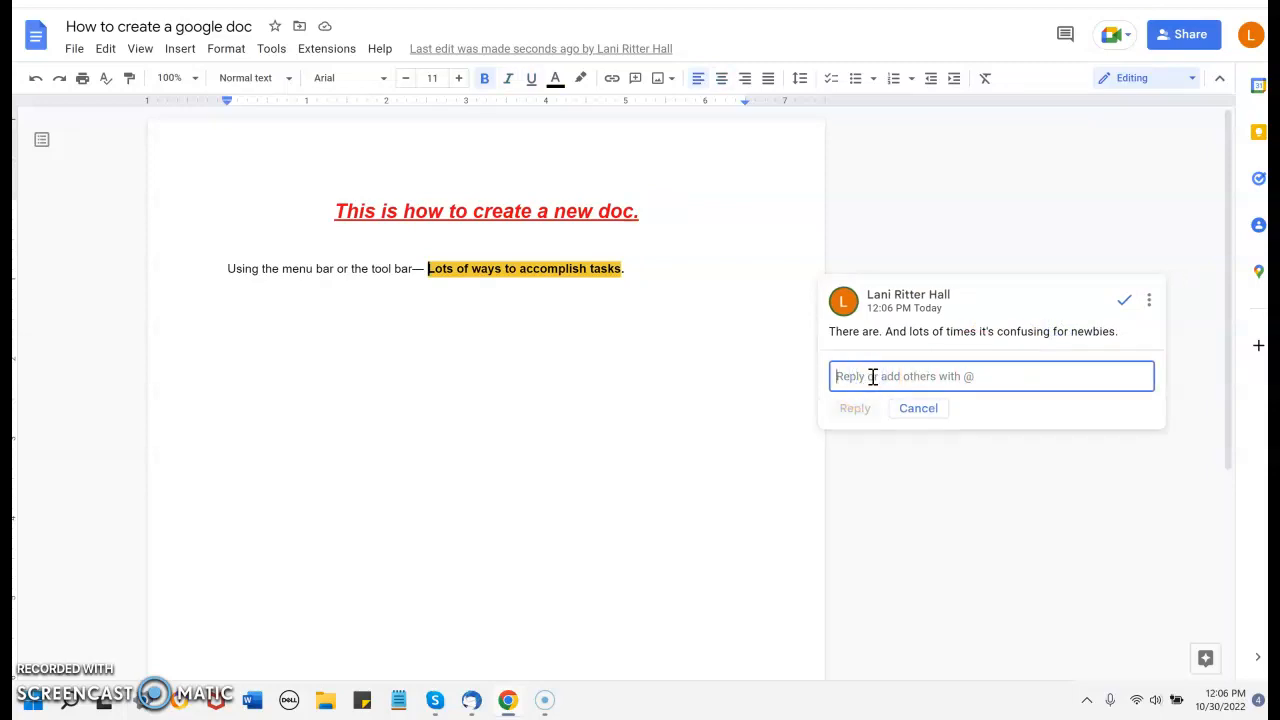
text(Th)
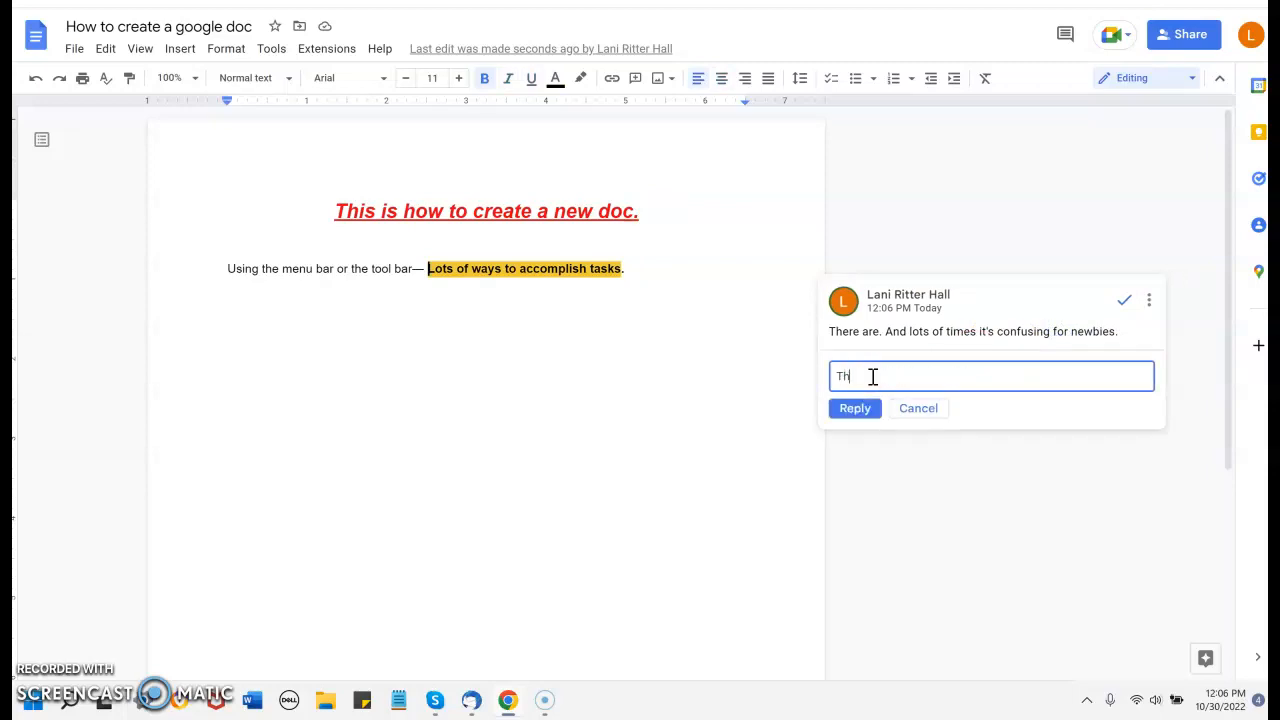
text(is is powerful way to collaborate)
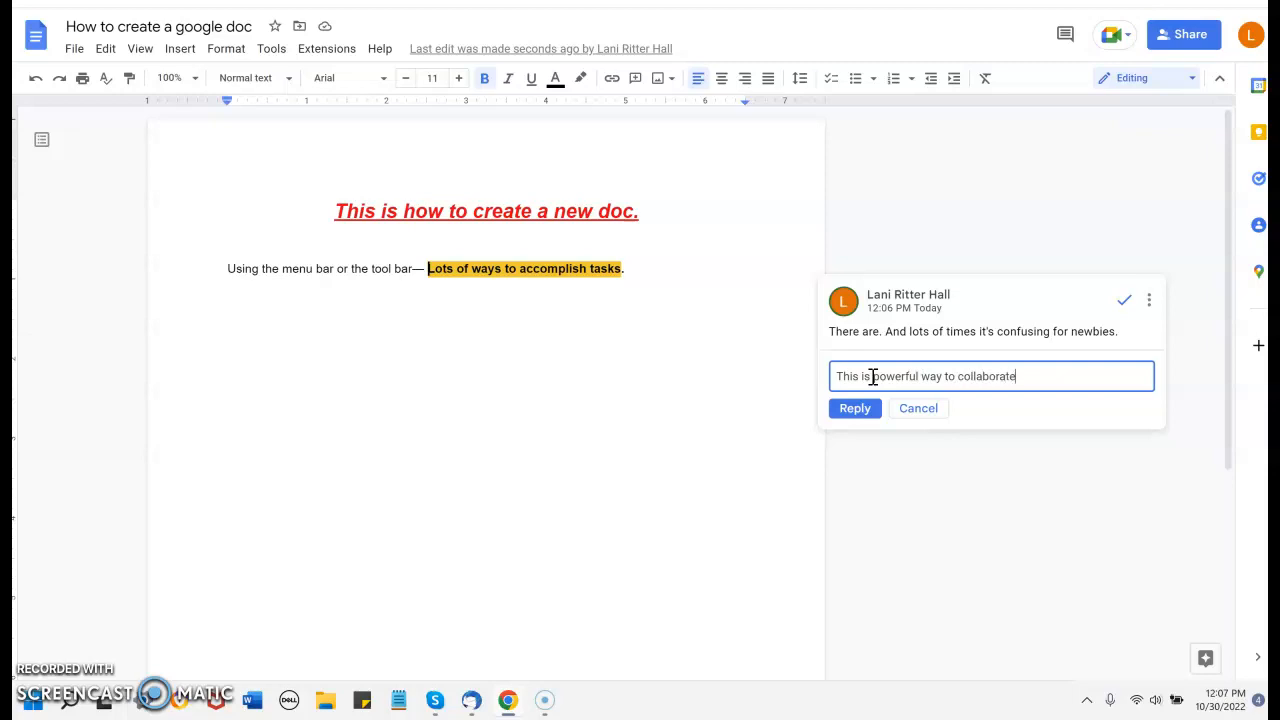
click(855, 408)
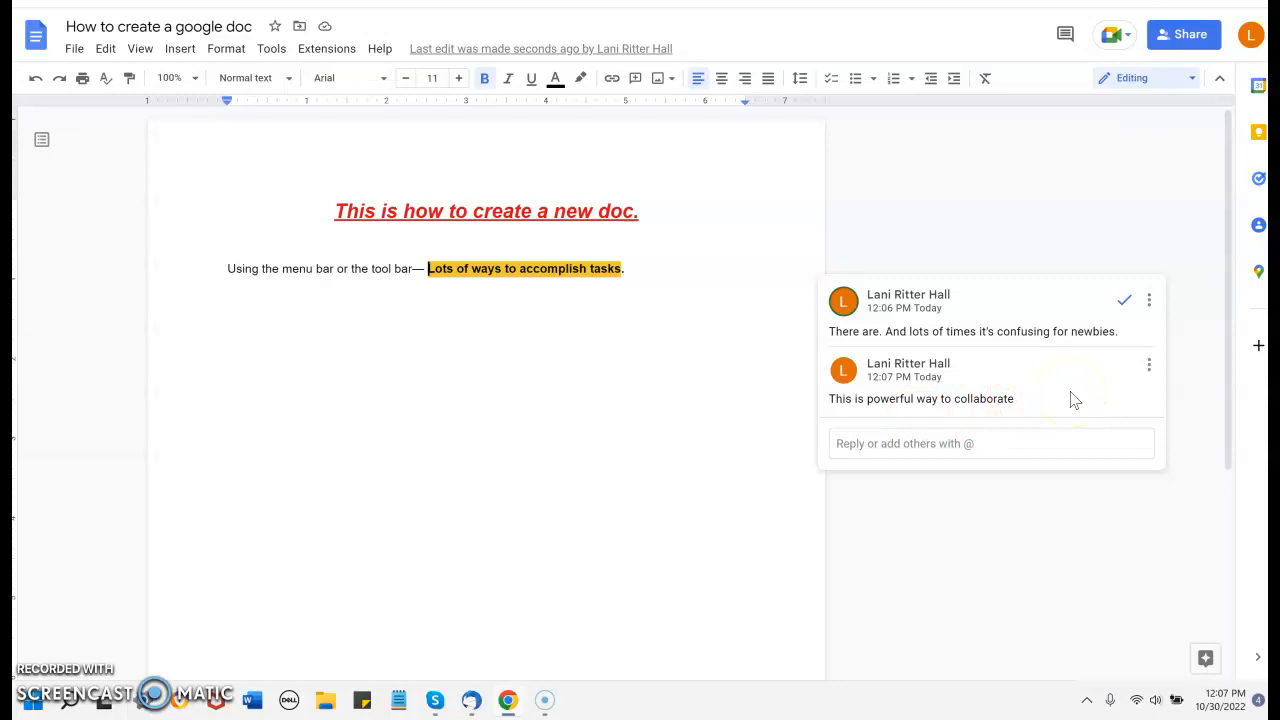
Edit the reply to end with a period, reading "This is powerful way to collaborate.", and save it
click(1150, 366)
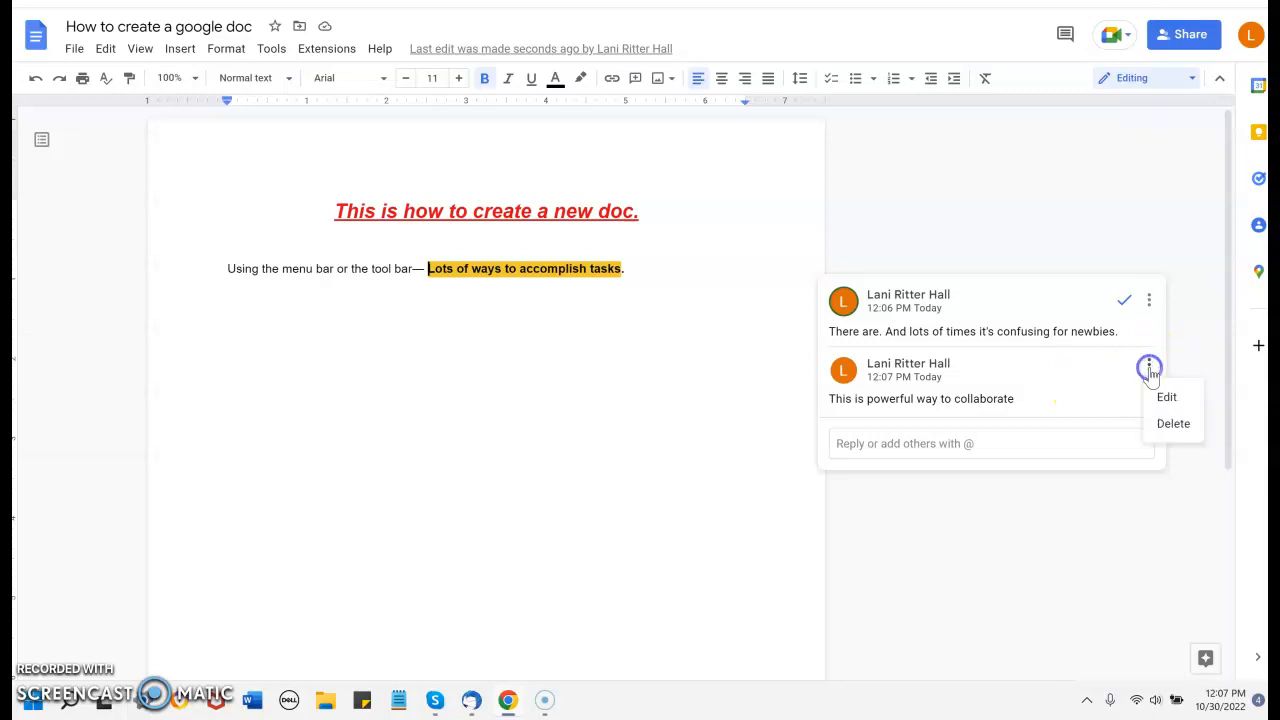
click(1167, 397)
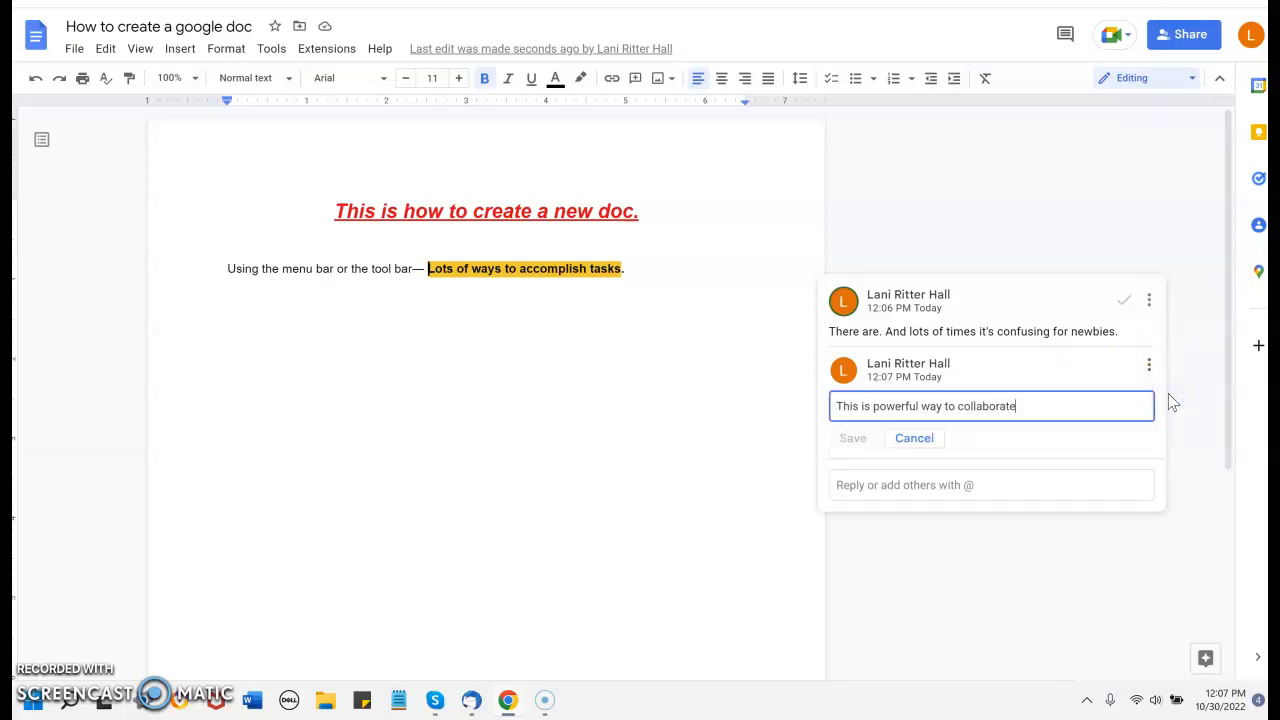
text(.)
click(852, 440)
click(769, 426)
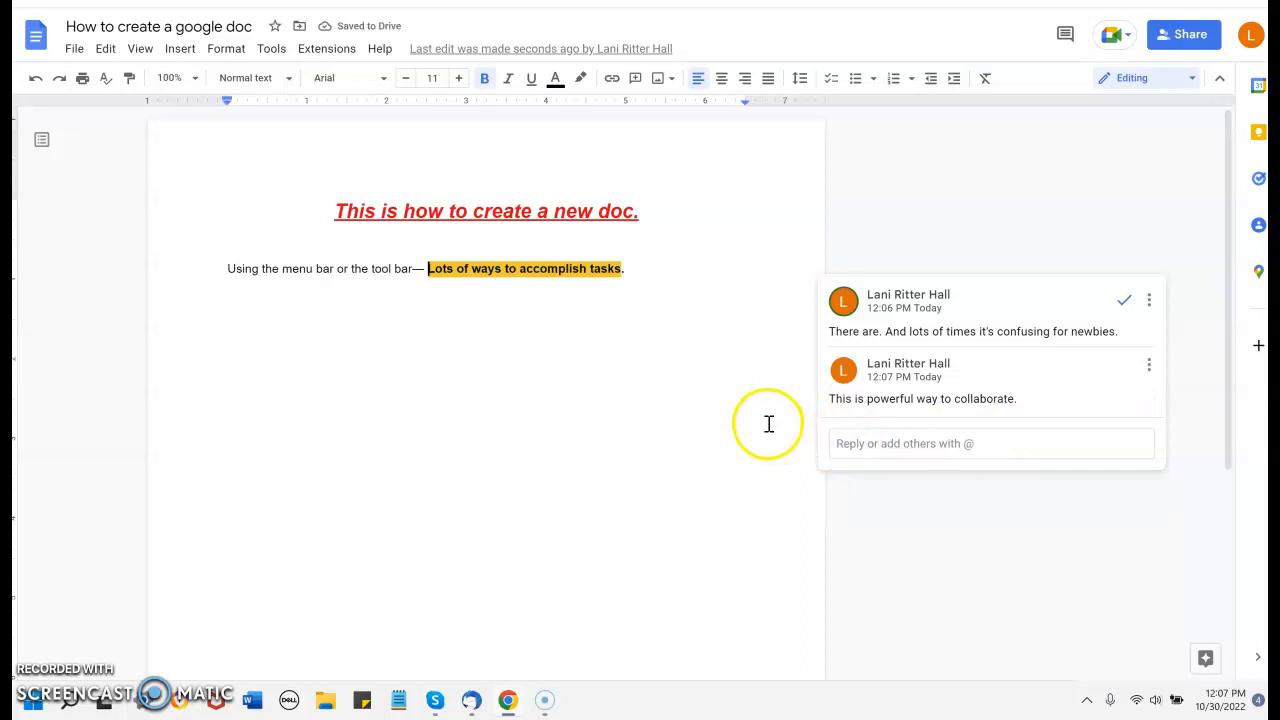
click(752, 465)
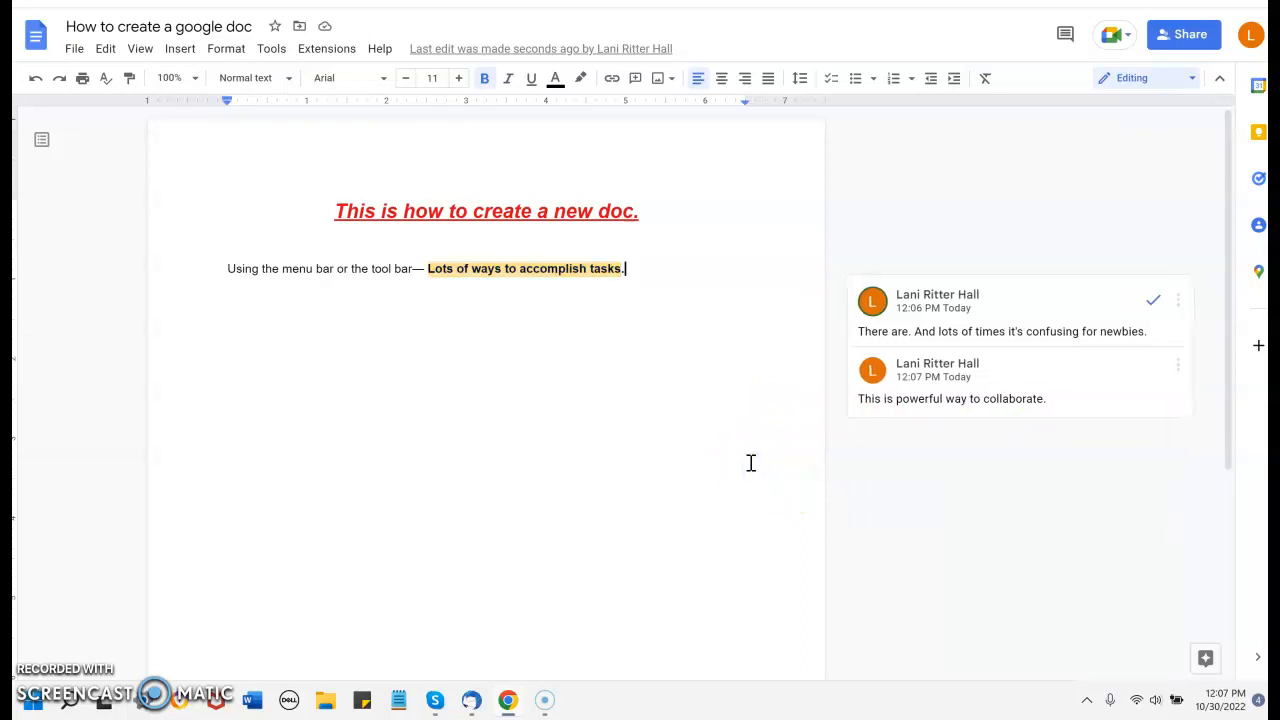
click(704, 449)
click(704, 447)
click(666, 374)
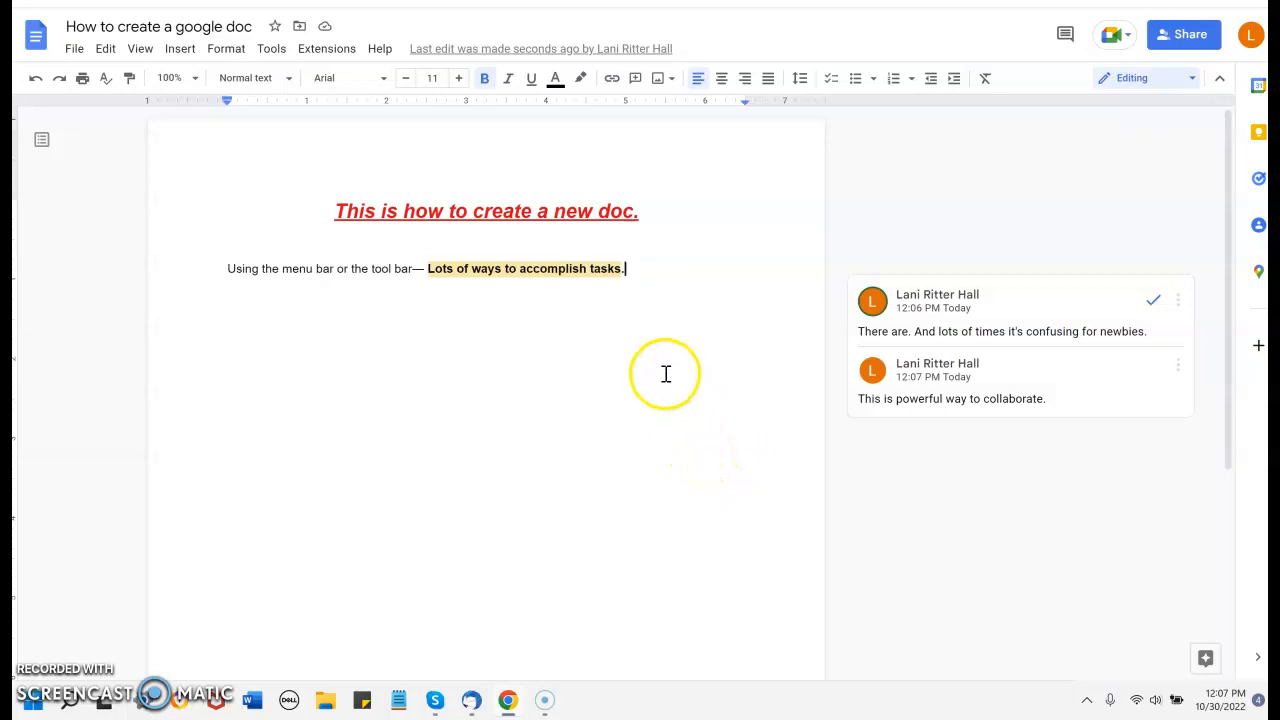
click(655, 393)
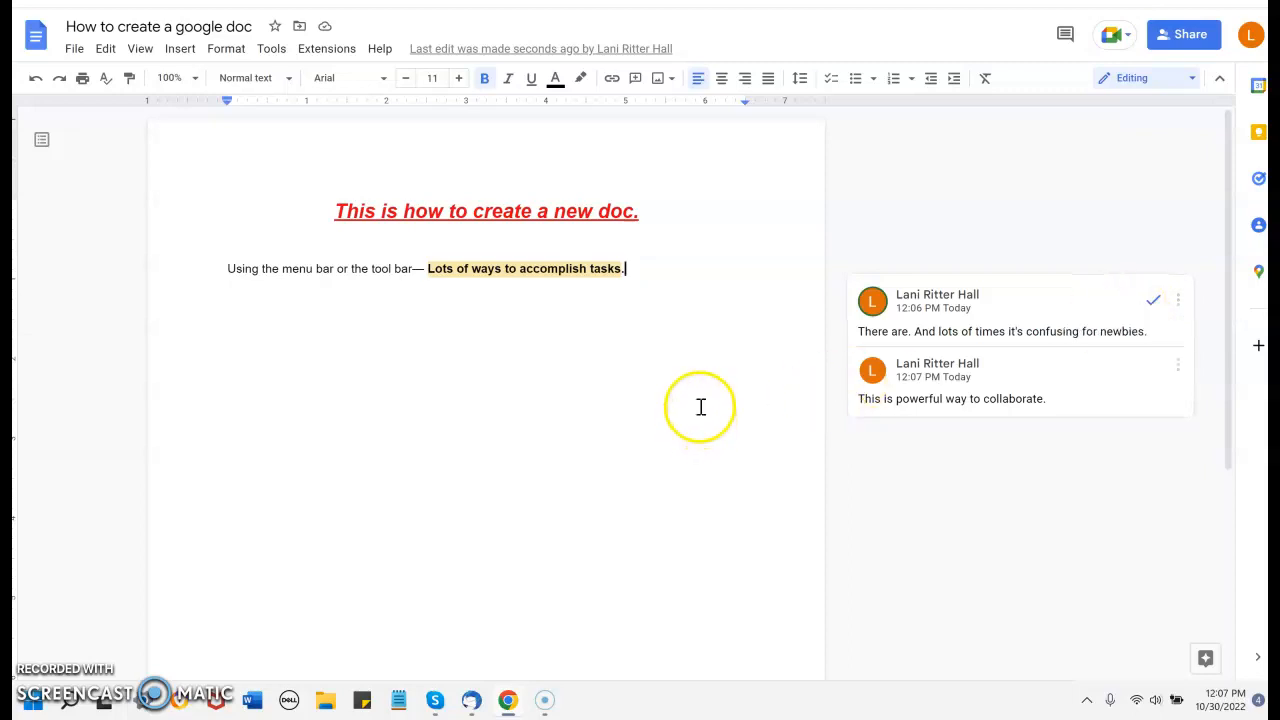
Mark the comment thread as resolved and re-open it from the comment history
click(1153, 303)
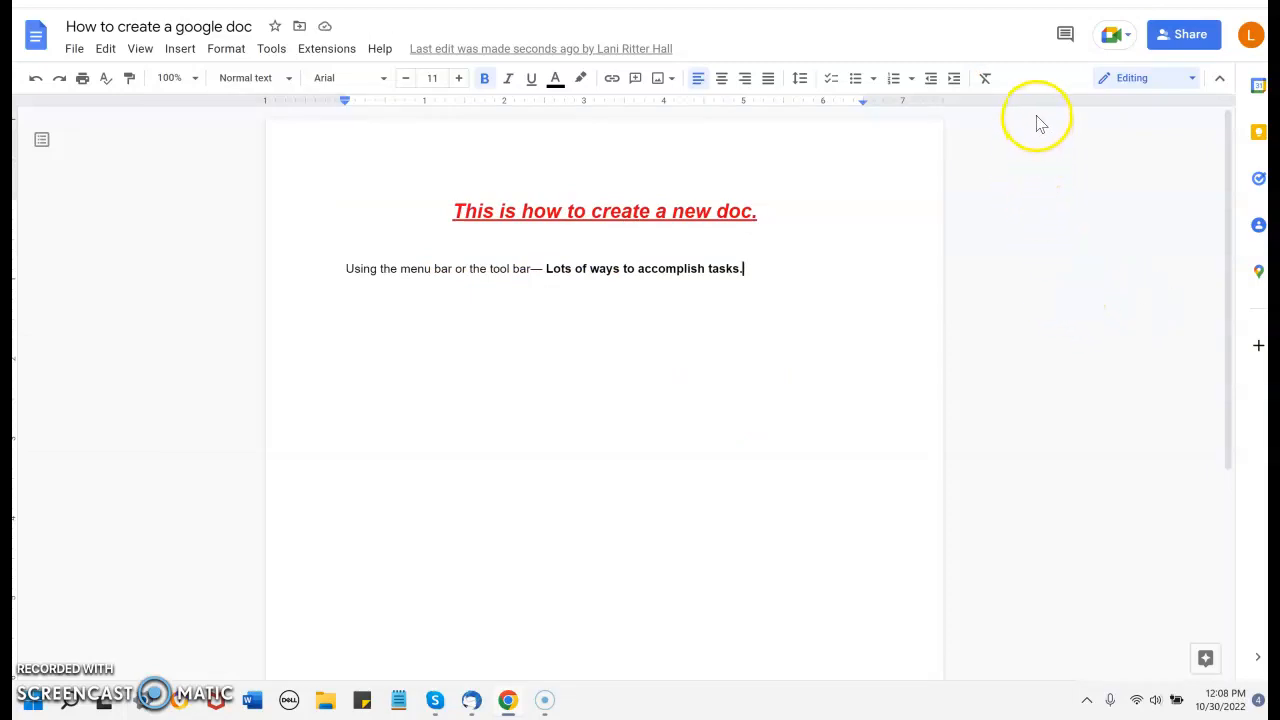
click(1066, 36)
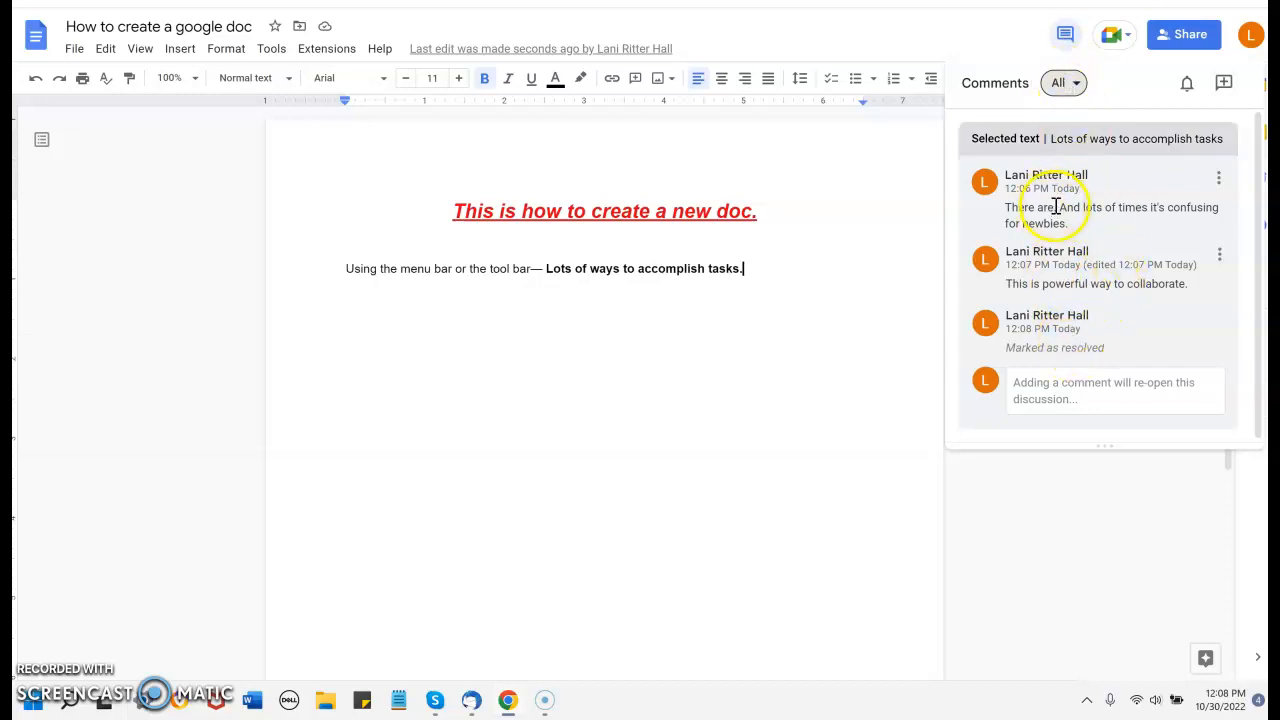
click(1218, 180)
click(1110, 237)
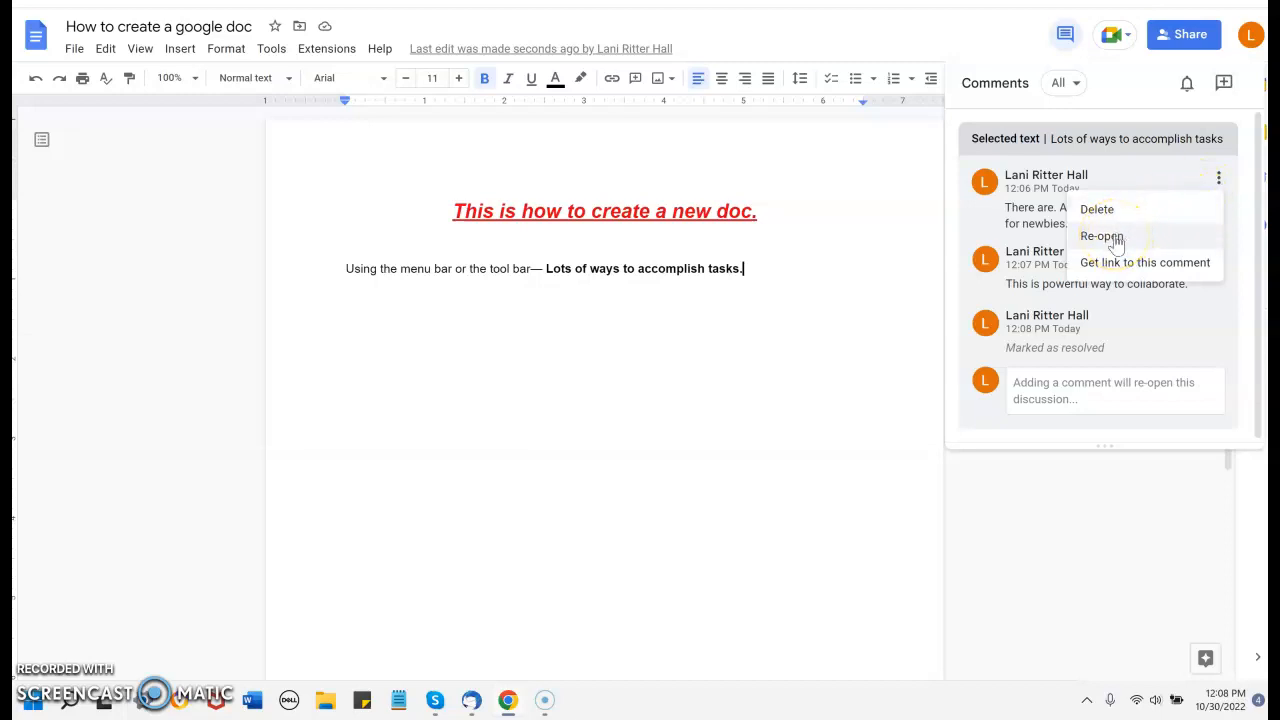
click(1114, 238)
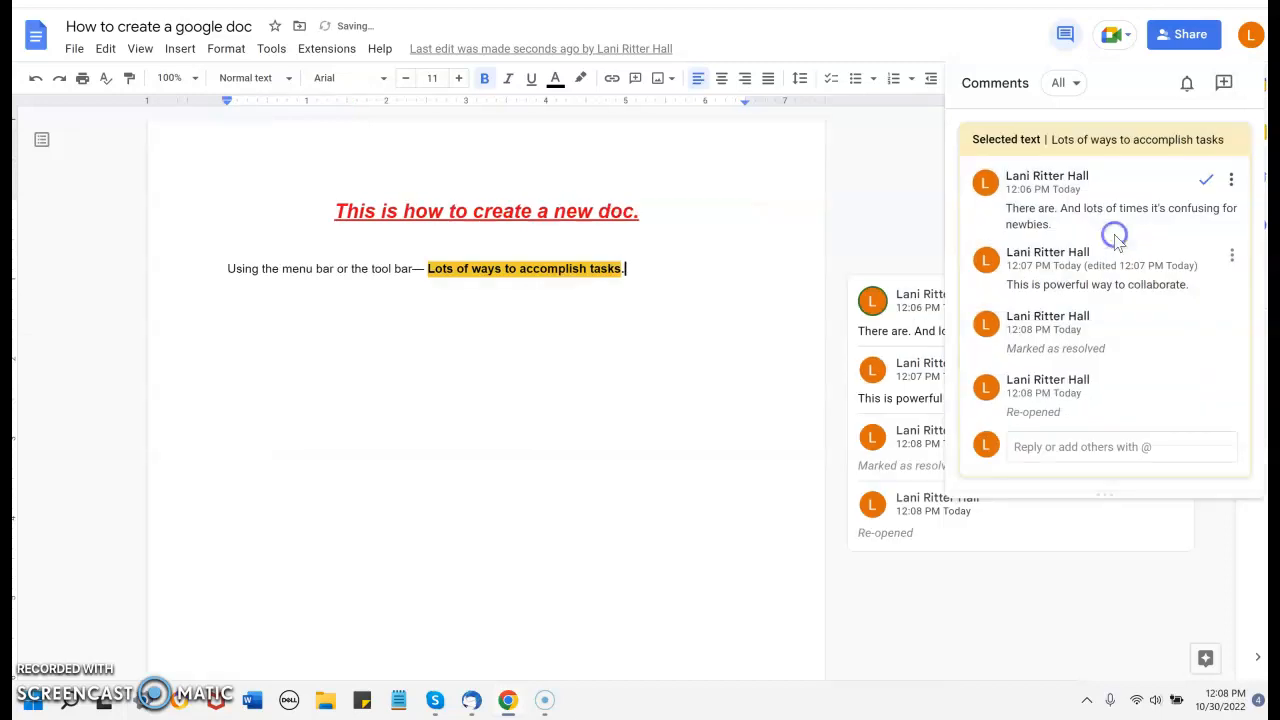
click(958, 163)
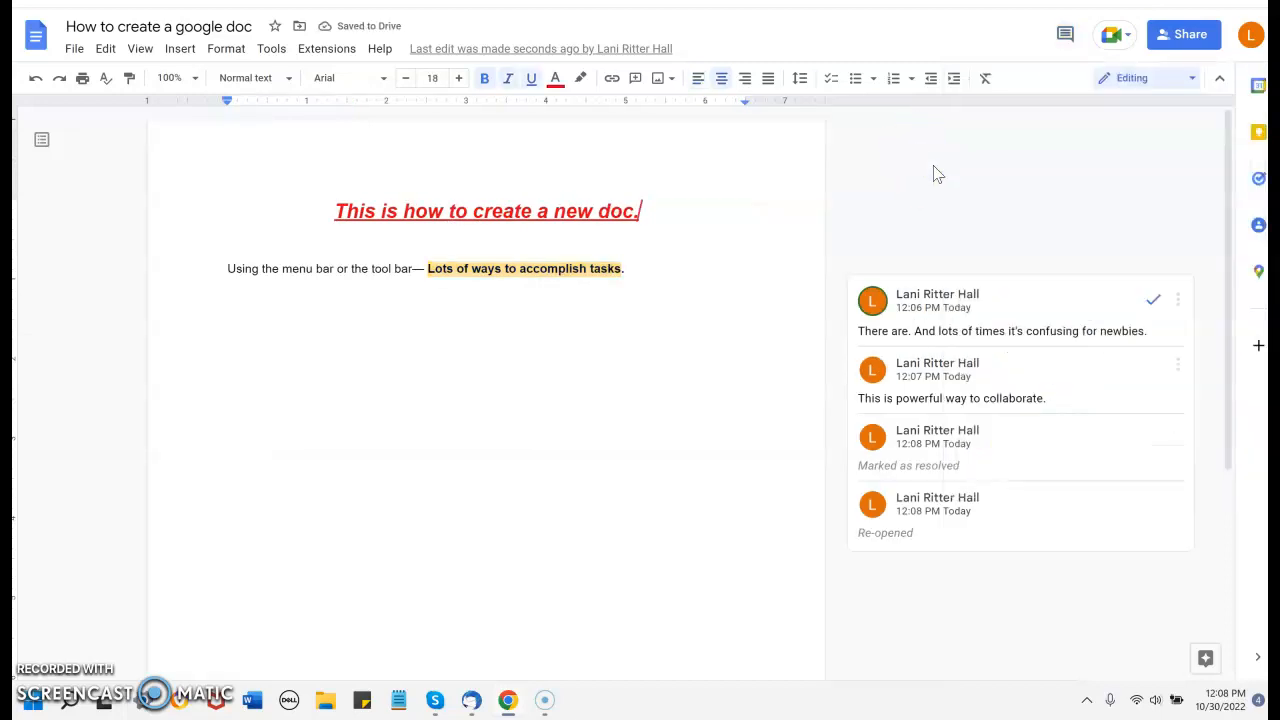
click(944, 172)
click(1060, 180)
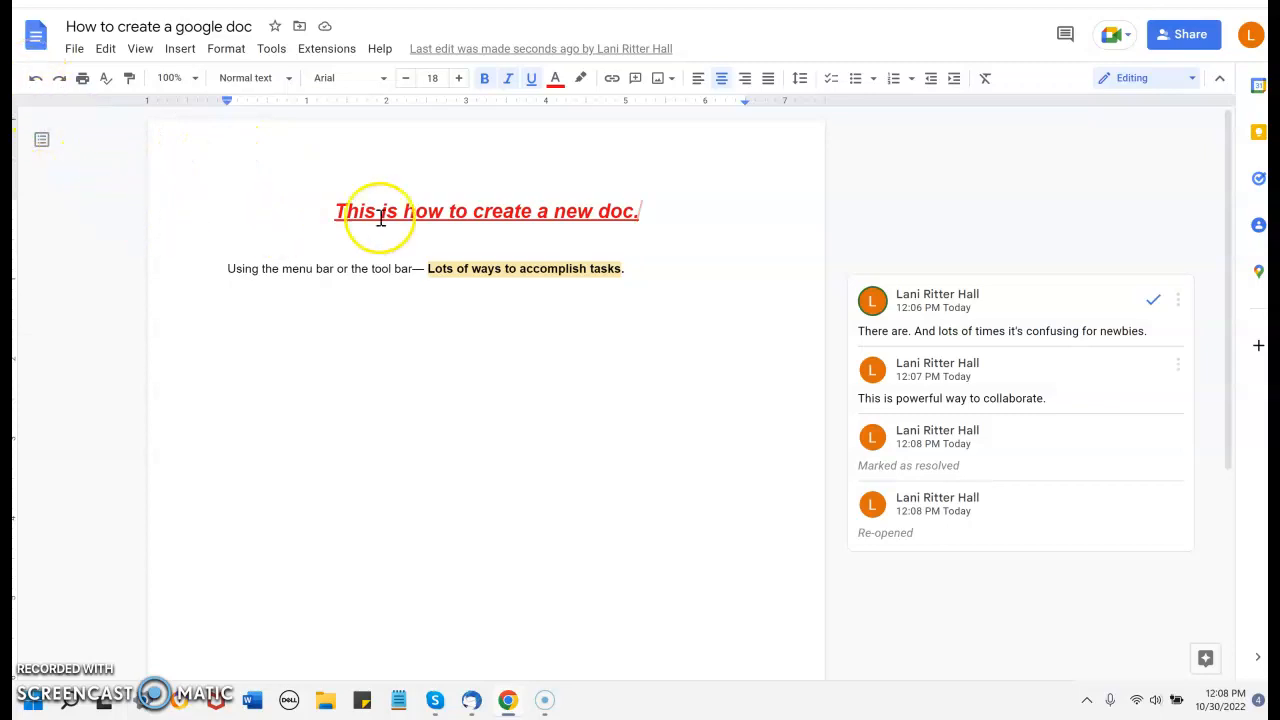
click(1066, 36)
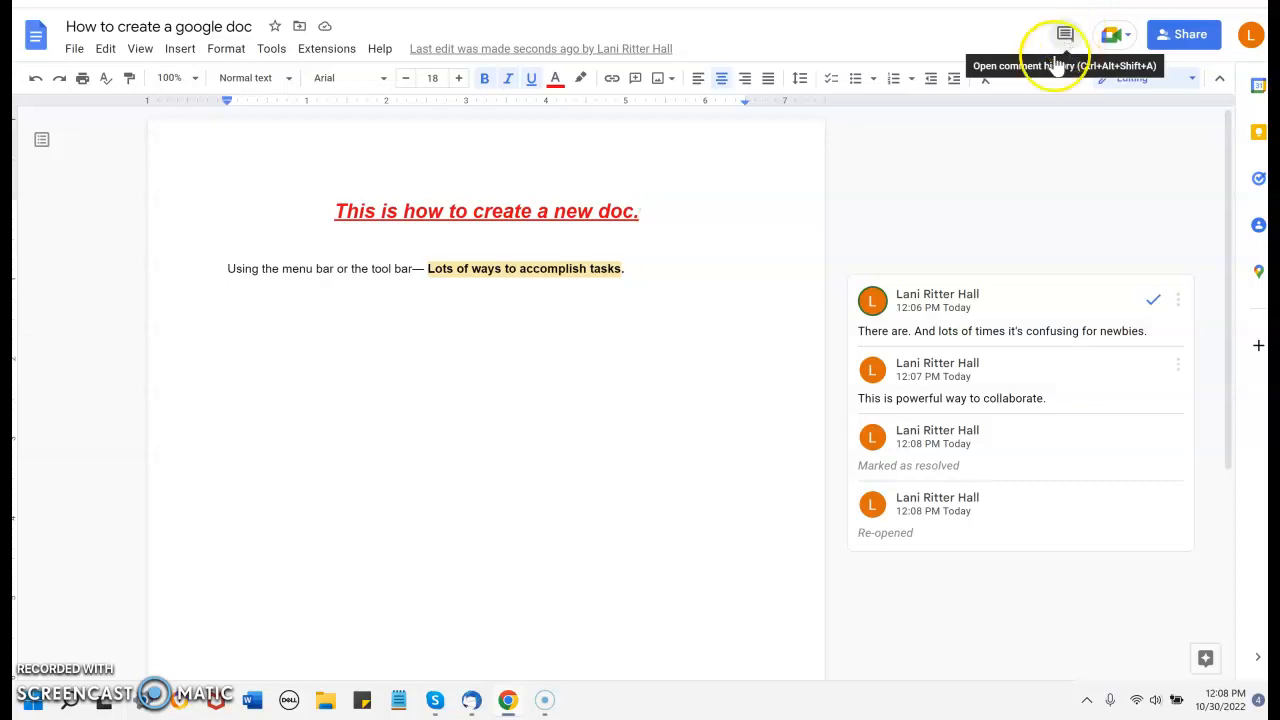